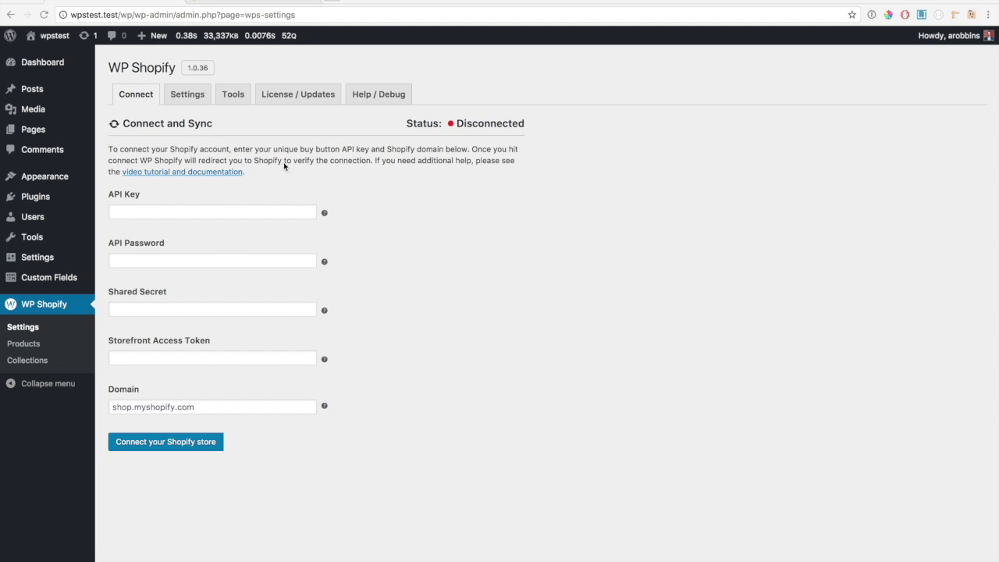
Look over the WP Shopify plugin's general settings and return to the connection form.
click(189, 95)
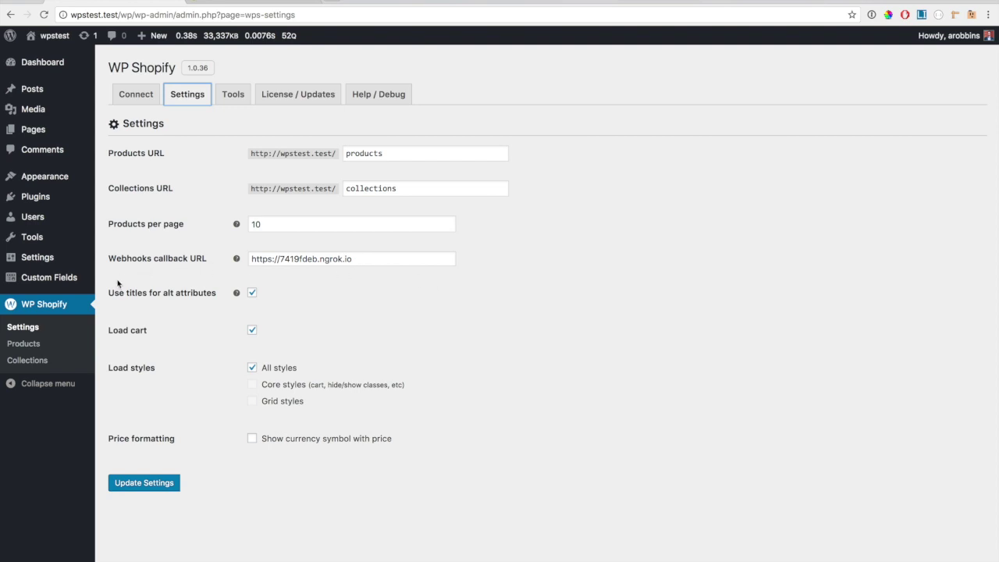
click(203, 305)
click(132, 100)
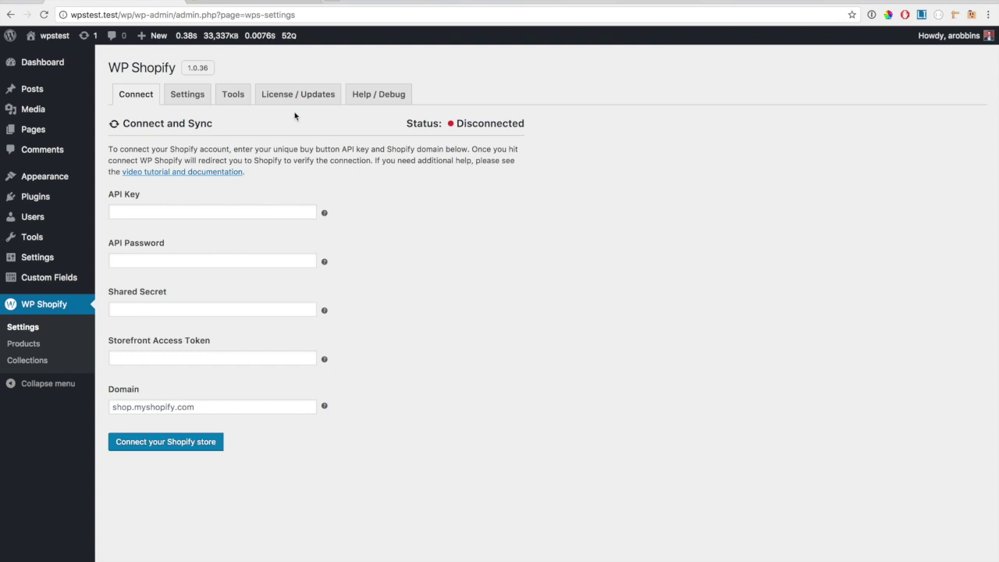
Switch to the Shopify admin and start creating a new private app.
click(254, 1)
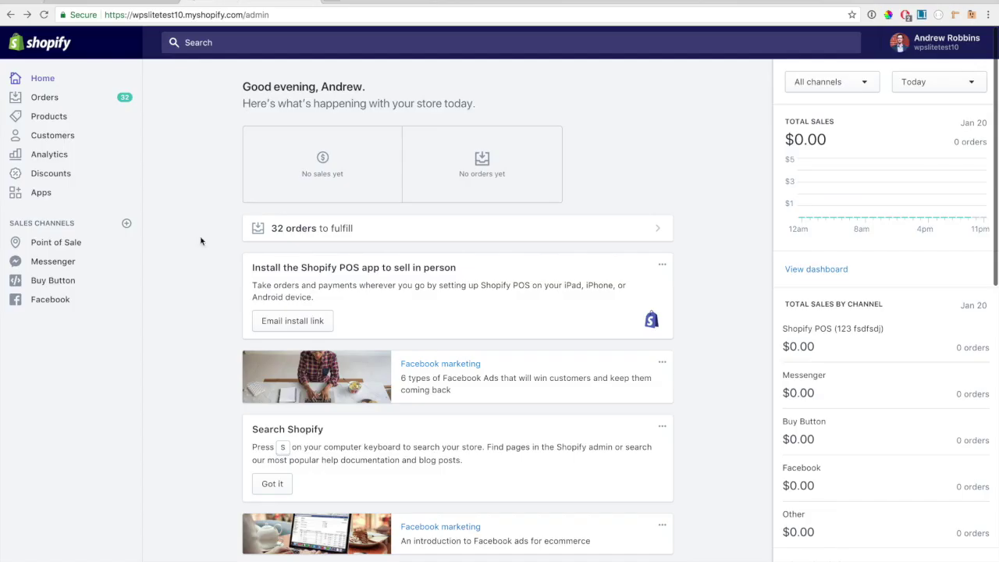
click(47, 195)
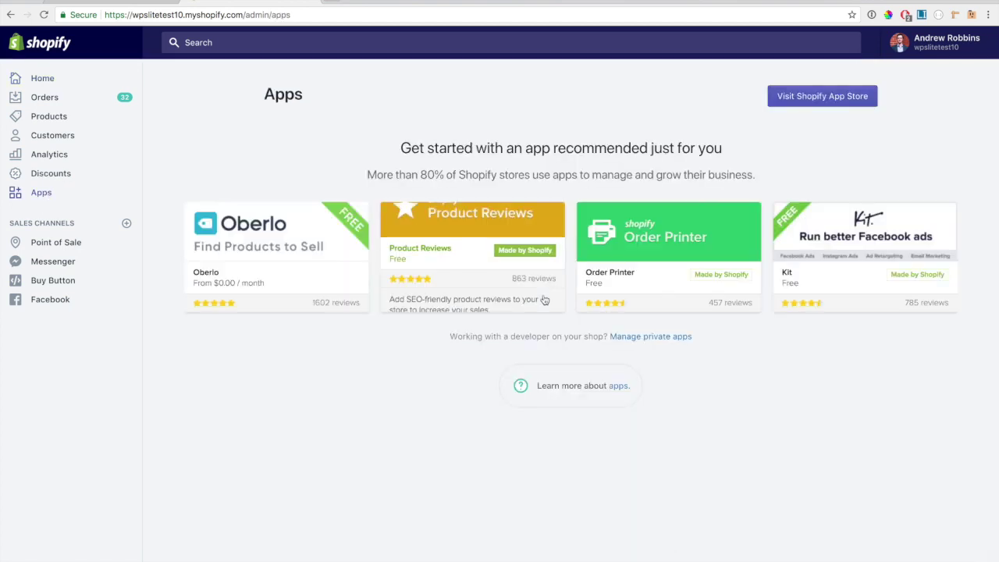
click(648, 338)
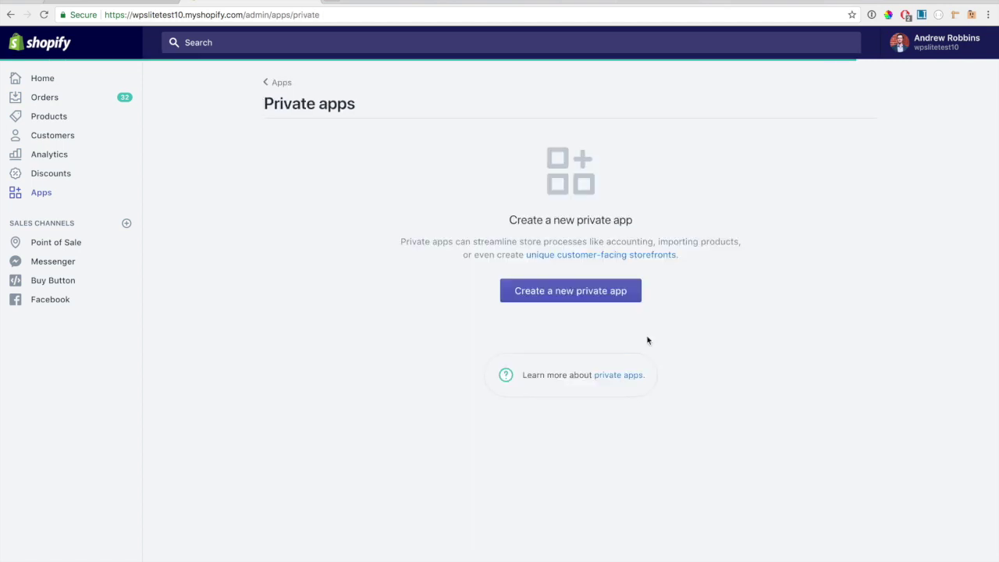
click(554, 297)
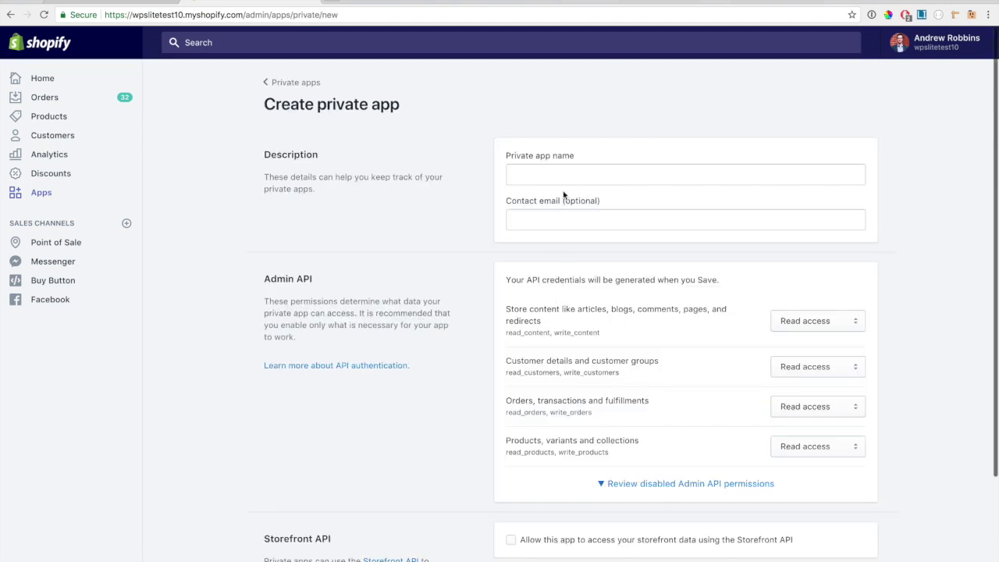
Name the private app WP Shopify.
click(560, 169)
text(W)
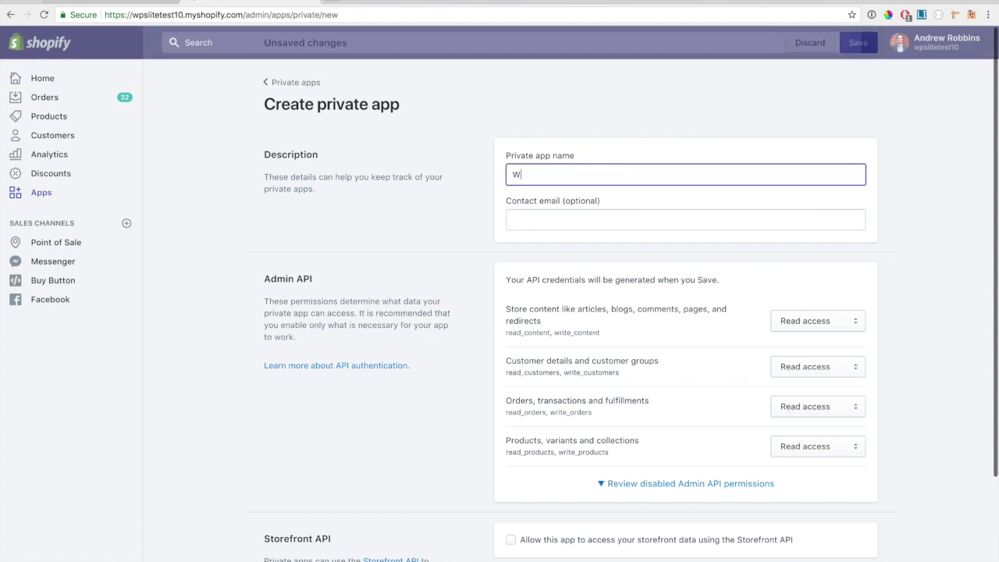
text(P Shopify)
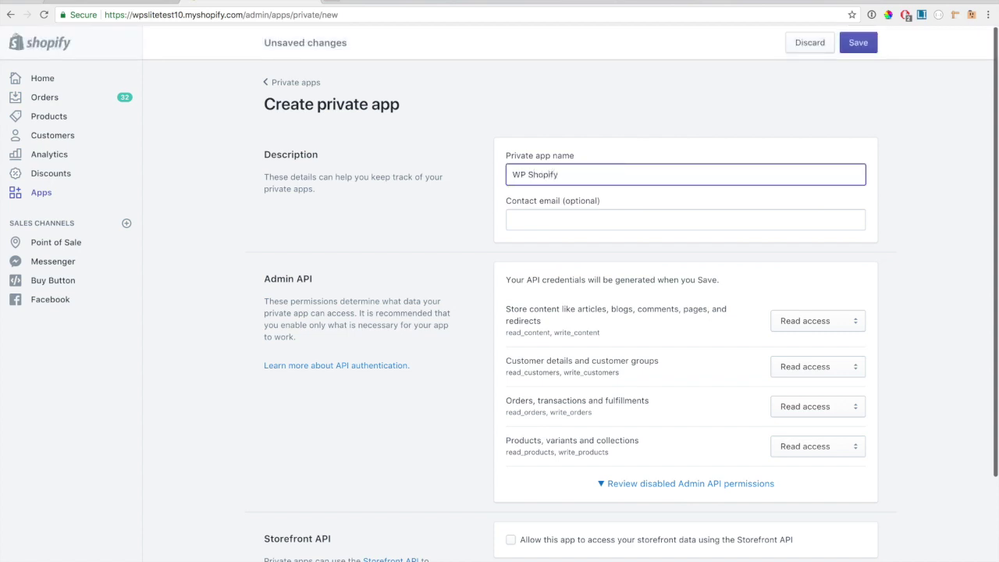
click(889, 273)
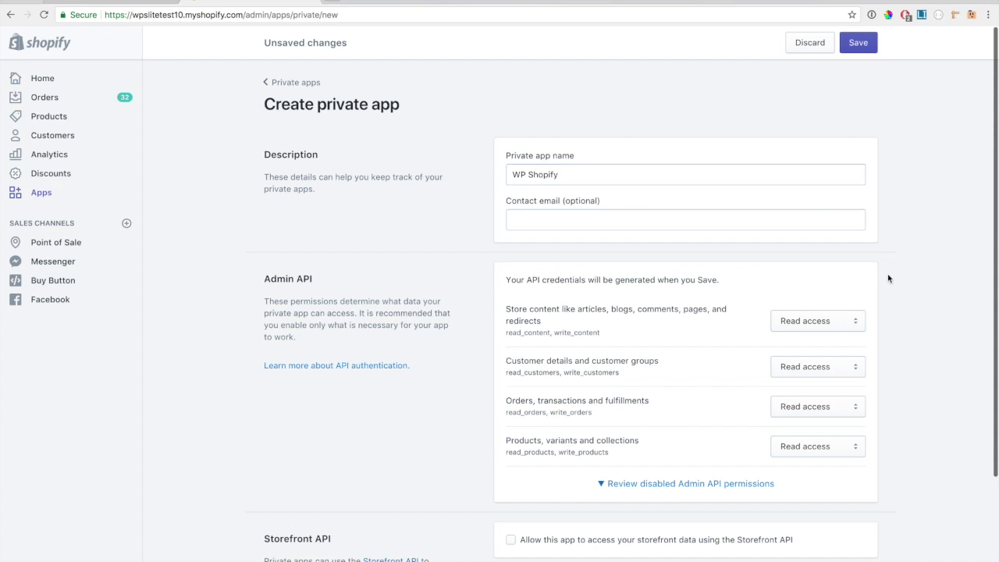
Reveal the disabled Admin API permissions of the private app.
scroll(888, 278, down, 3)
click(663, 383)
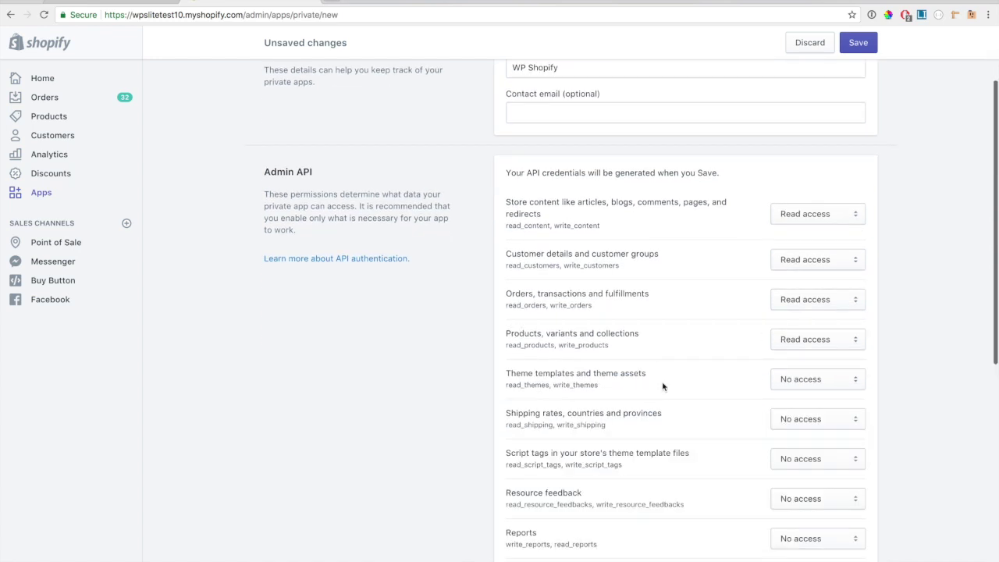
scroll(663, 386, down, 3)
scroll(663, 386, up, 2)
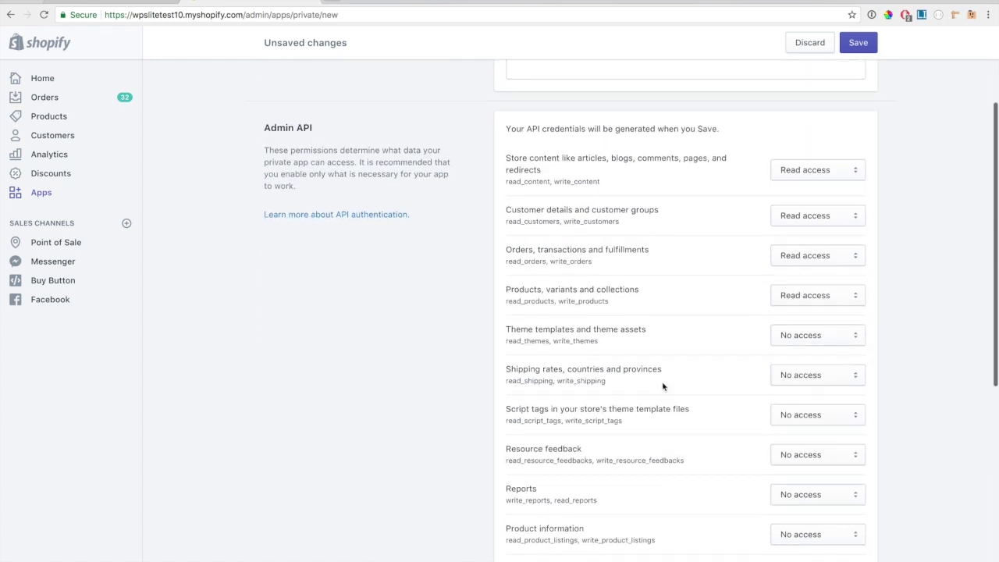
Grant Read and write access to store content, customer details, orders and transactions, and products, variants and collections.
click(814, 258)
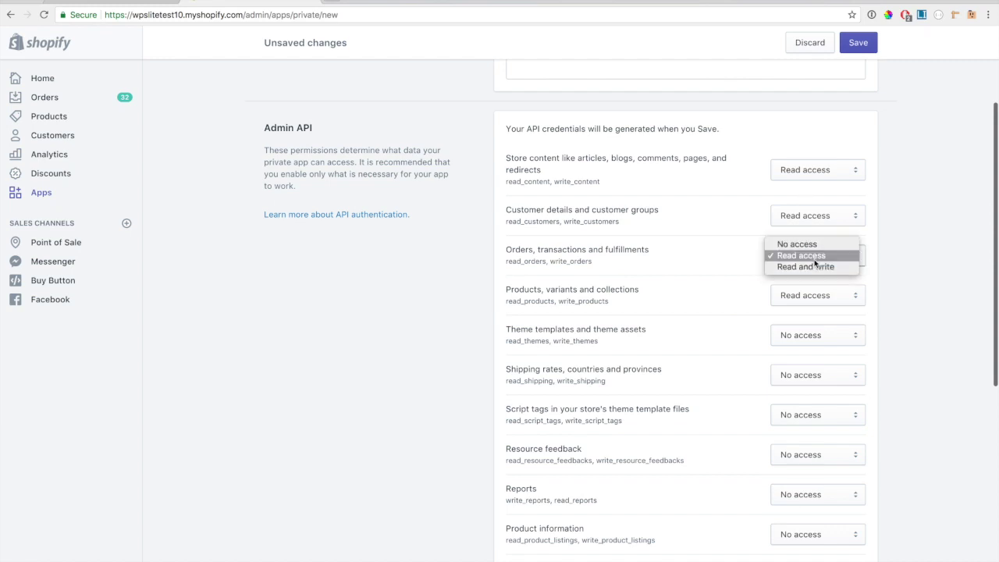
click(815, 263)
click(813, 266)
click(813, 266)
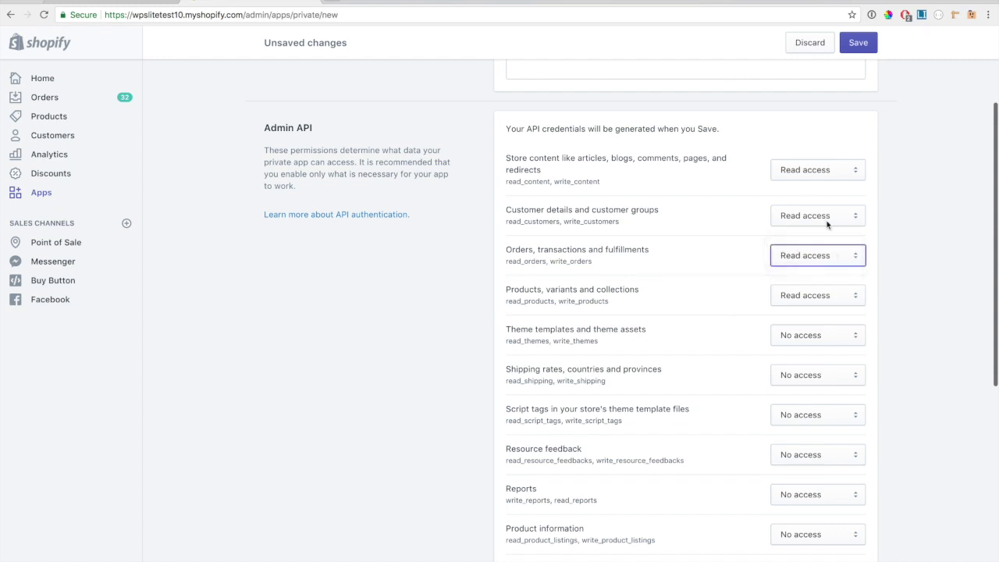
click(820, 218)
click(822, 227)
click(816, 171)
click(814, 262)
click(816, 295)
click(816, 307)
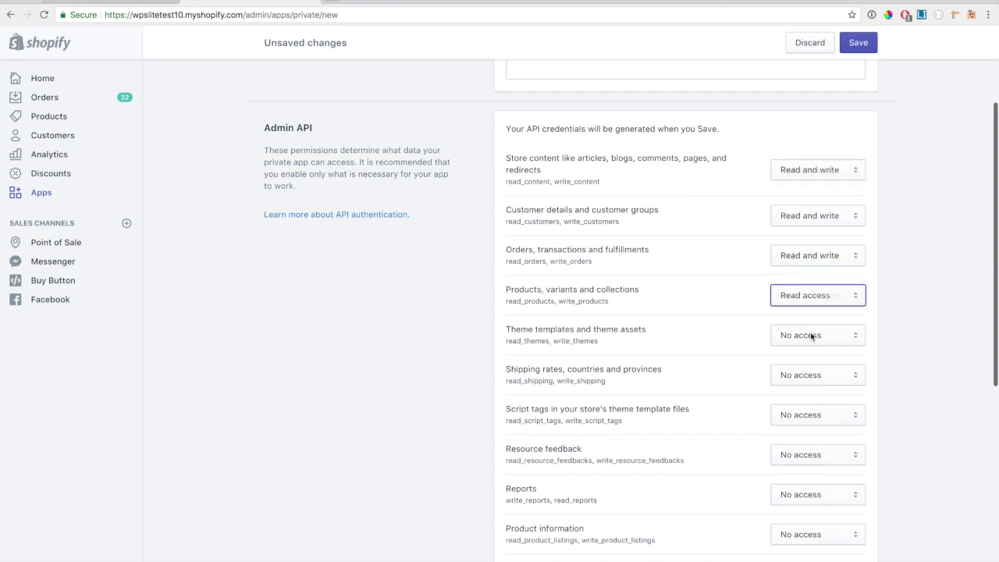
Grant Read and write access to theme templates, shipping rates and script tags.
click(812, 336)
click(805, 358)
click(816, 374)
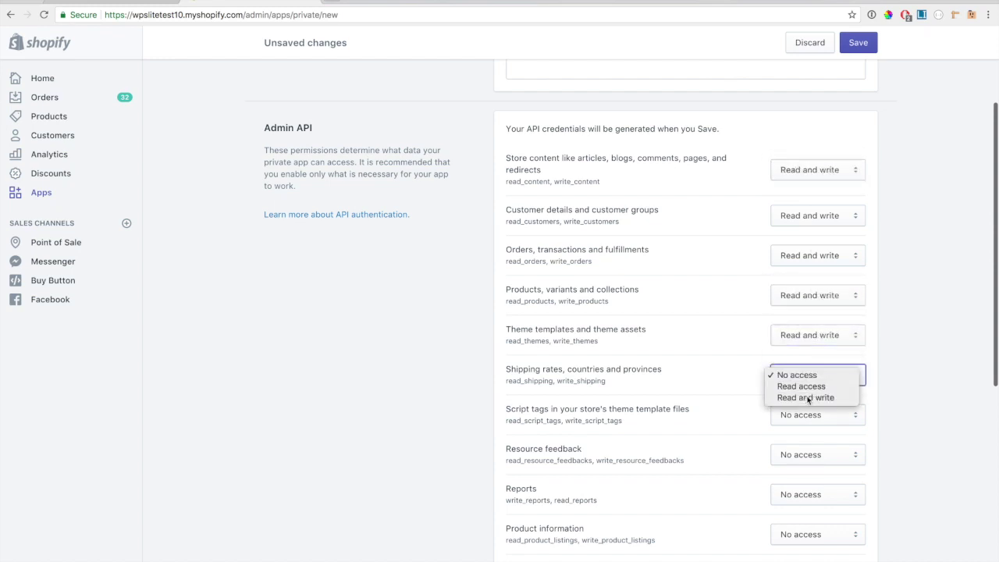
click(805, 396)
click(811, 416)
click(811, 438)
Grant Read and write access to resource feedback, reports and product information.
scroll(897, 416, down, 3)
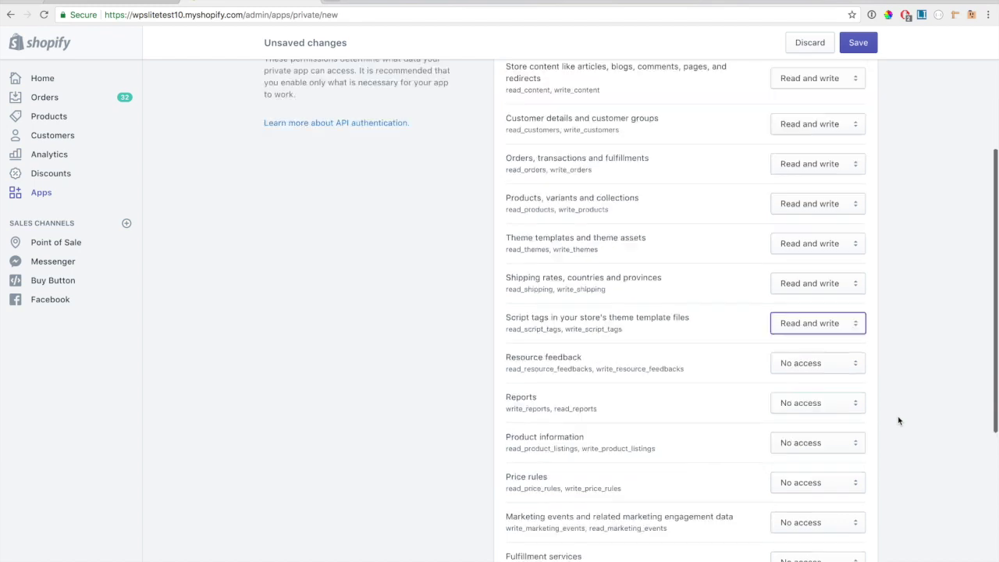
click(812, 197)
click(808, 218)
click(805, 238)
click(804, 258)
click(807, 276)
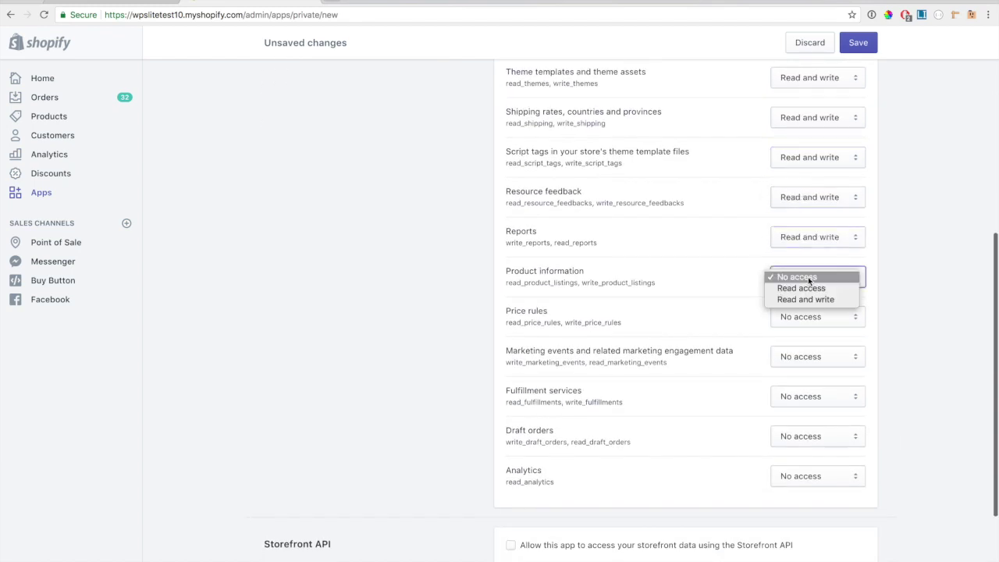
click(806, 300)
Grant Read and write access to price rules, marketing events and fulfillment services.
click(809, 316)
click(808, 340)
click(808, 354)
click(806, 378)
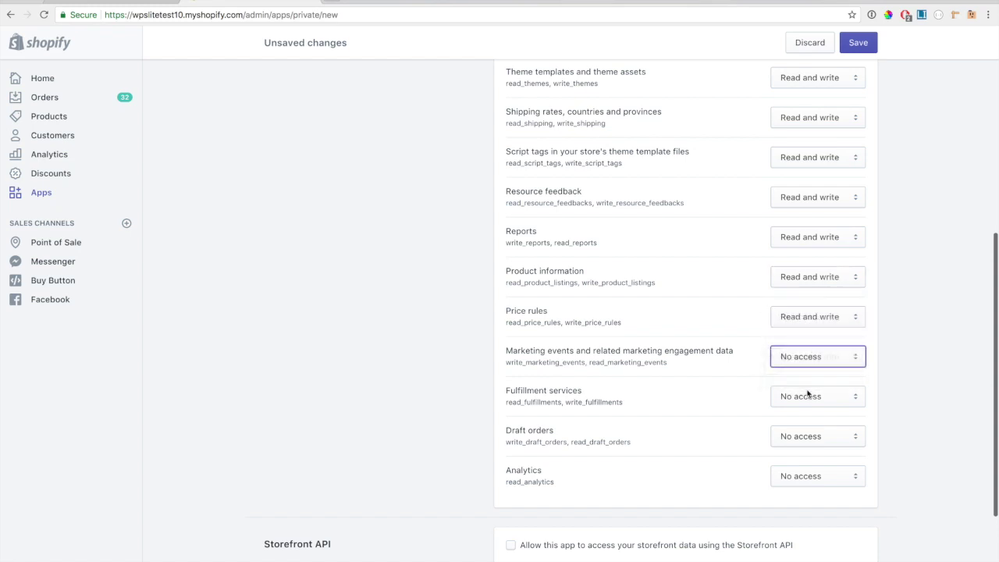
click(804, 394)
click(808, 419)
Set the draft orders permission to Read and write and the analytics permission to Read access.
click(809, 437)
click(808, 460)
click(814, 477)
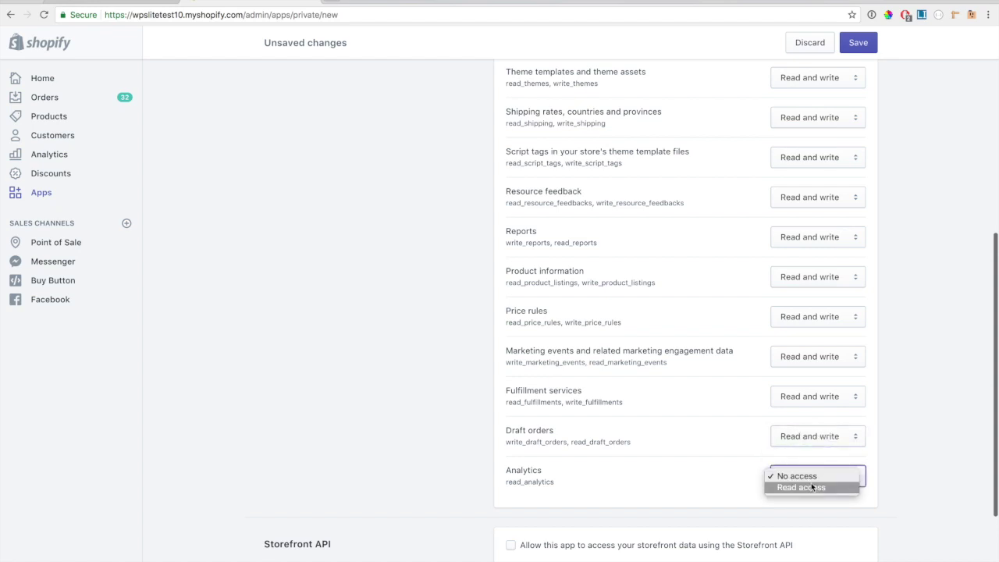
click(812, 487)
Allow the app to access storefront data using the Storefront API and save the private app.
scroll(887, 422, down, 3)
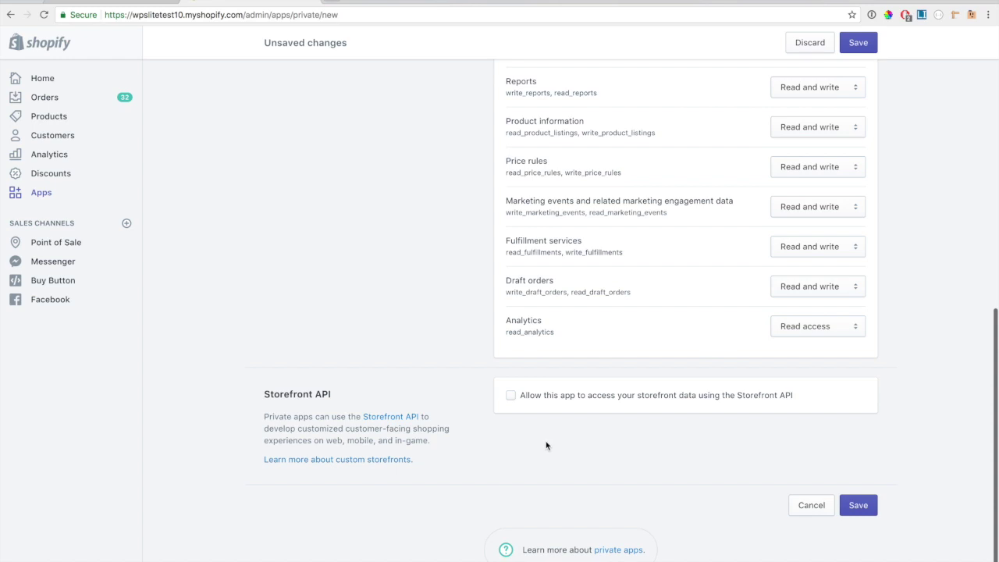
click(510, 396)
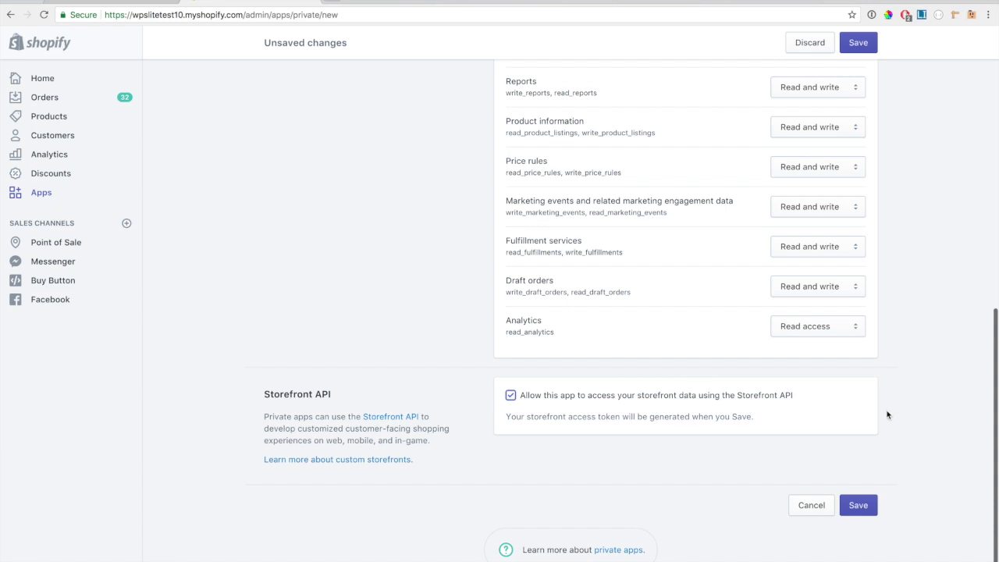
click(858, 506)
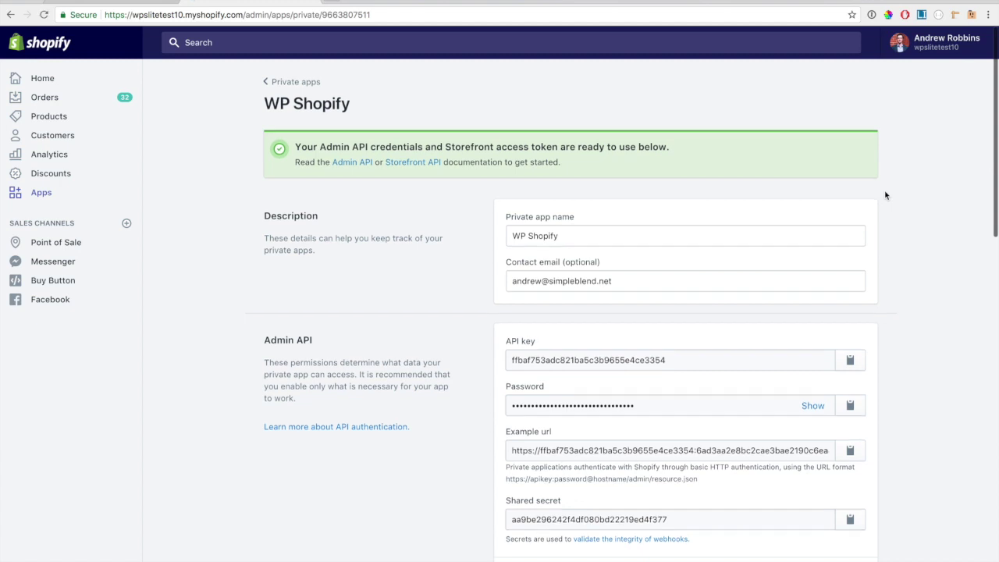
Copy the private app's Admin API key into the API Key field of the WP Shopify connection form in WordPress.
scroll(885, 195, down, 5)
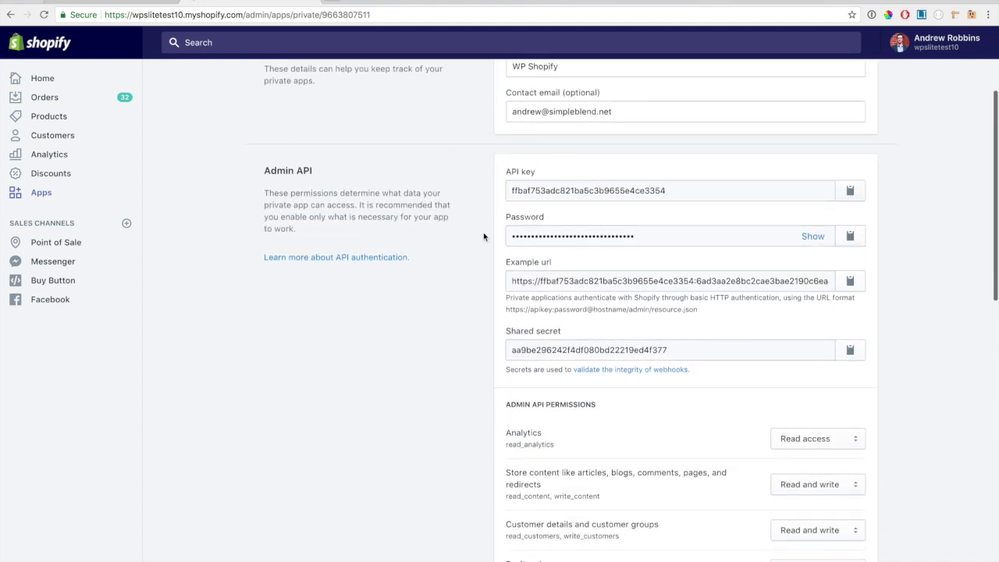
scroll(484, 238, down, 1)
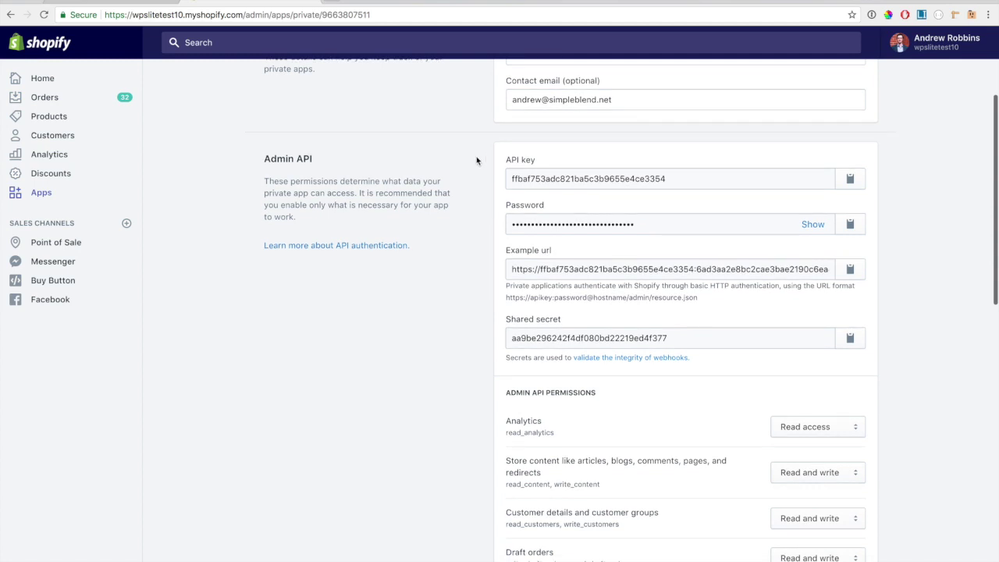
click(112, 2)
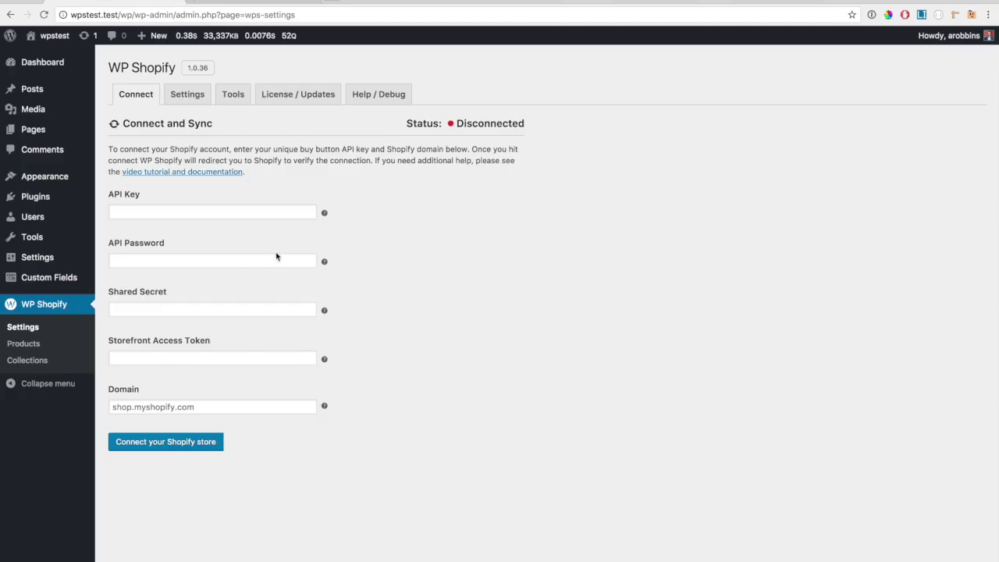
click(234, 3)
click(849, 178)
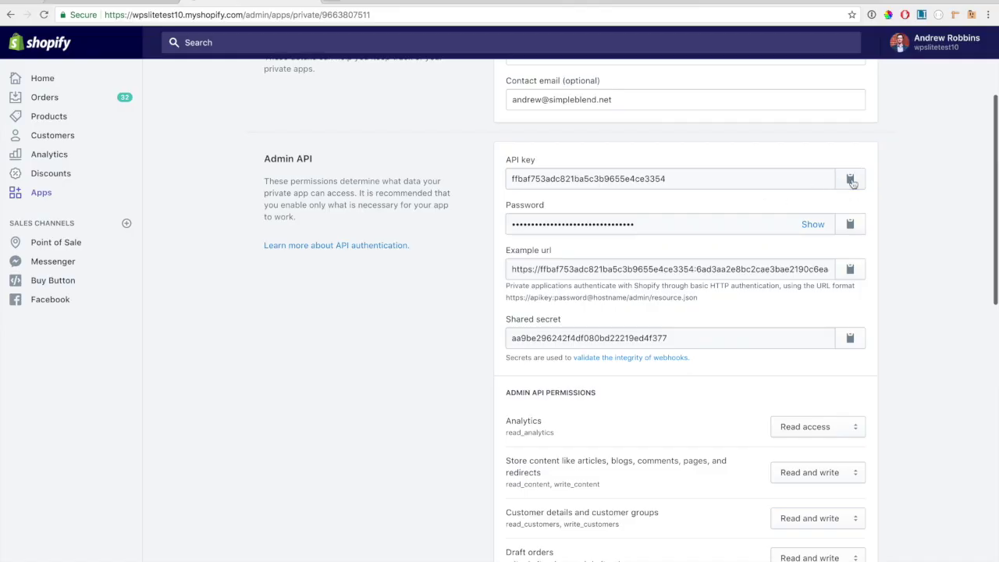
key(ctrl+shift+Tab)
click(216, 211)
key(ctrl+v)
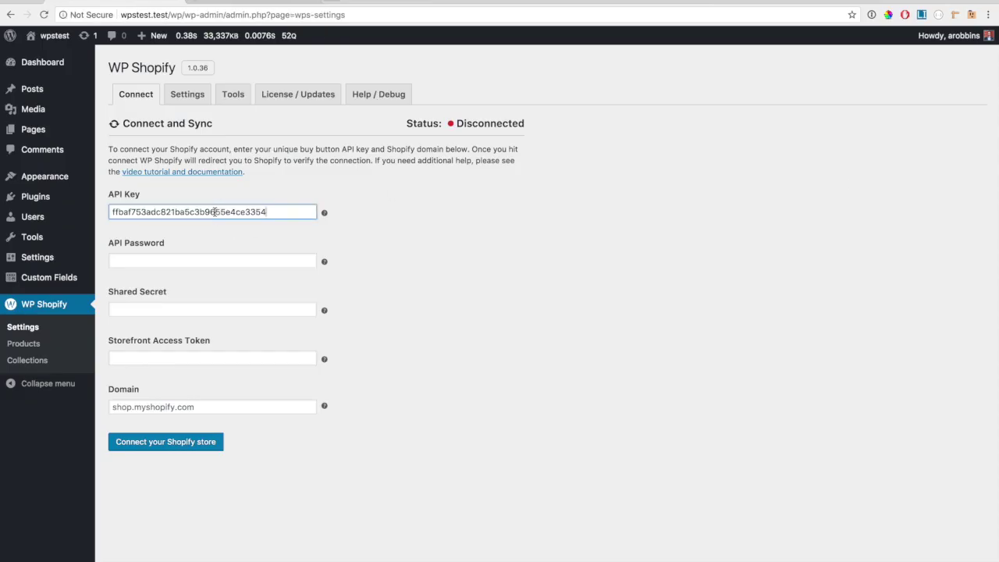
Copy the private app's password from Shopify into the API Password field of the WordPress form.
key(ctrl+Tab)
click(852, 227)
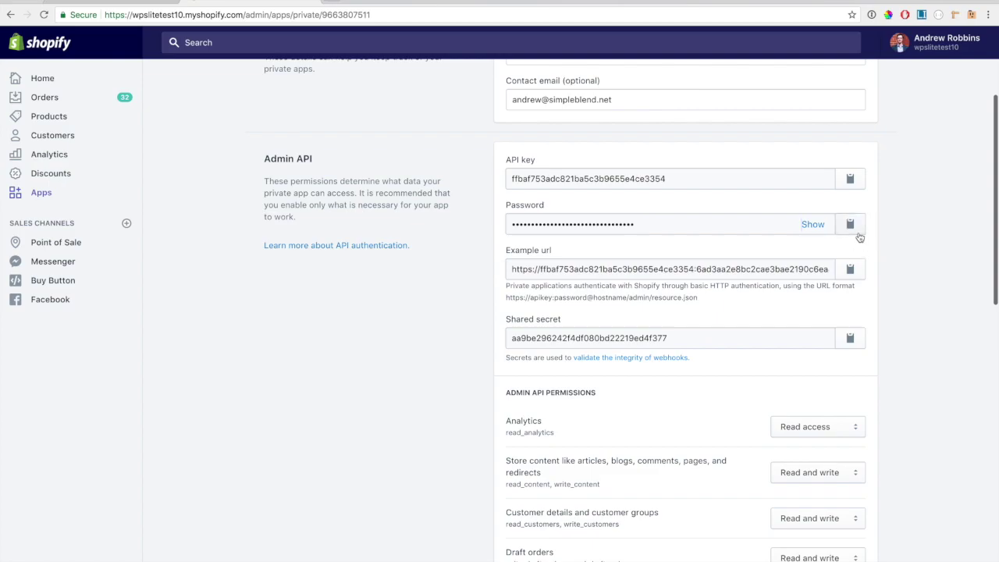
key(ctrl+shift+Tab)
key(super+v)
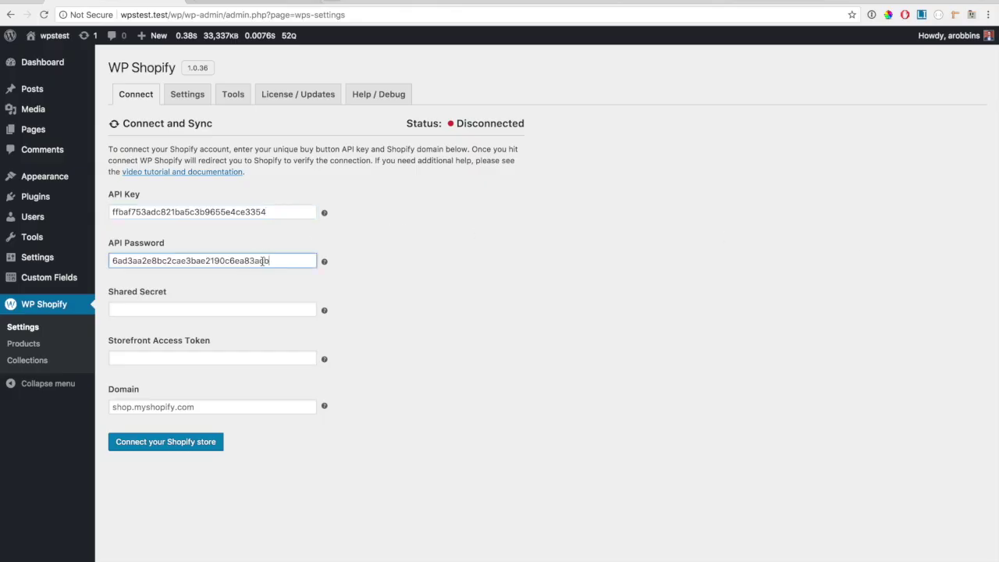
Copy the private app's shared secret from Shopify into the Shared Secret field of the WordPress form.
key(ctrl+Tab)
click(850, 337)
key(ctrl+shift+Tab)
click(201, 304)
key(super+v)
Copy the storefront access token from Shopify into the Storefront Access Token field of the WordPress form.
key(ctrl+Tab)
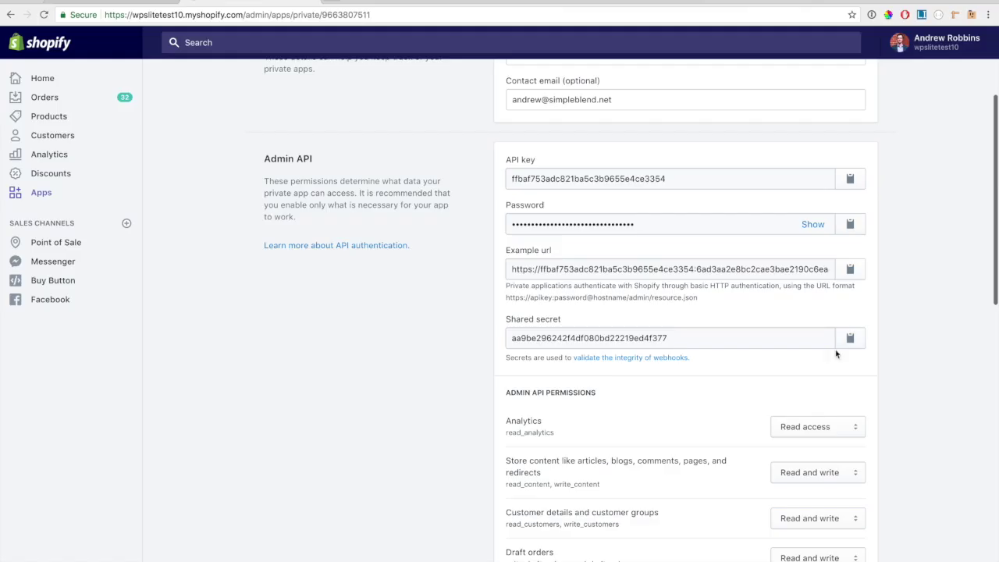
scroll(943, 380, down, 6)
scroll(943, 380, down, 3)
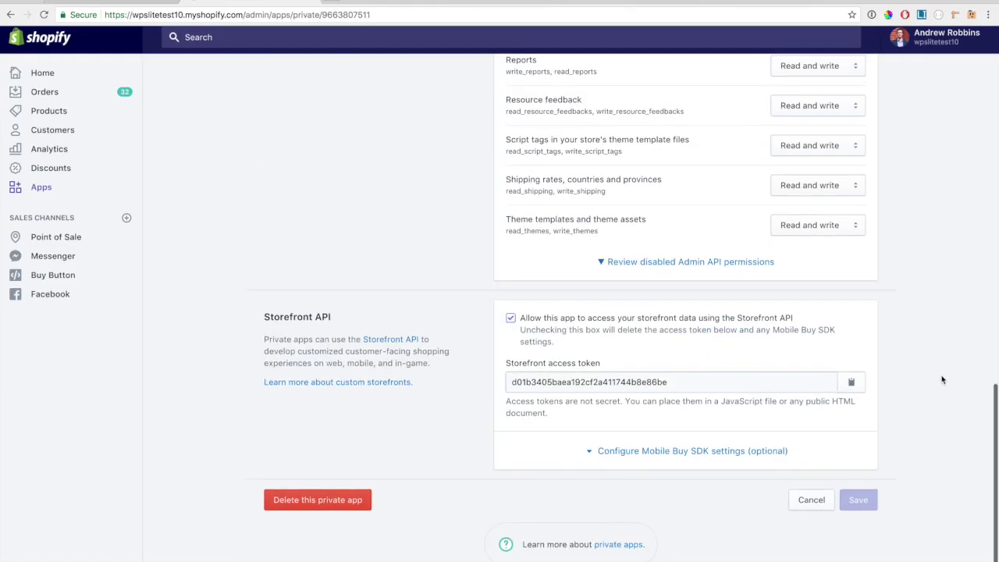
click(853, 391)
key(ctrl+shift+Tab)
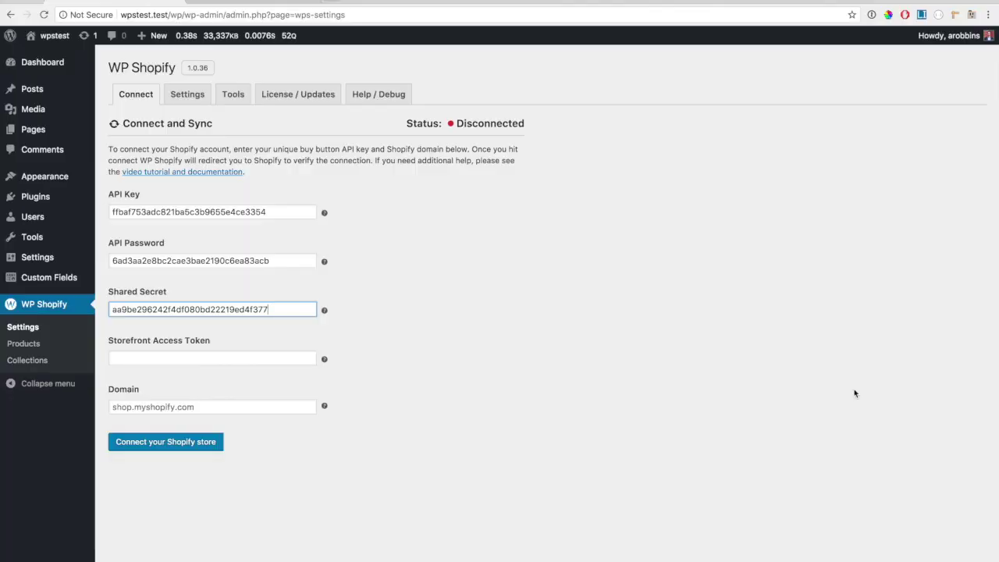
key(Tab)
key(super+v)
click(410, 355)
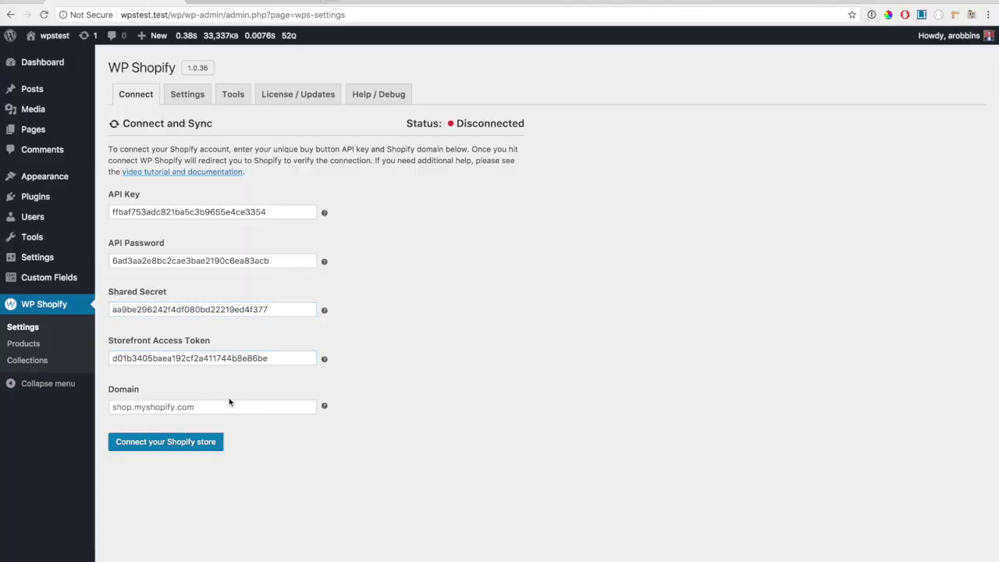
Copy the store domain wpslitetest10.myshopify.com from the Shopify admin address into the Domain field of the WordPress connection form.
click(217, 406)
key(ctrl+Tab)
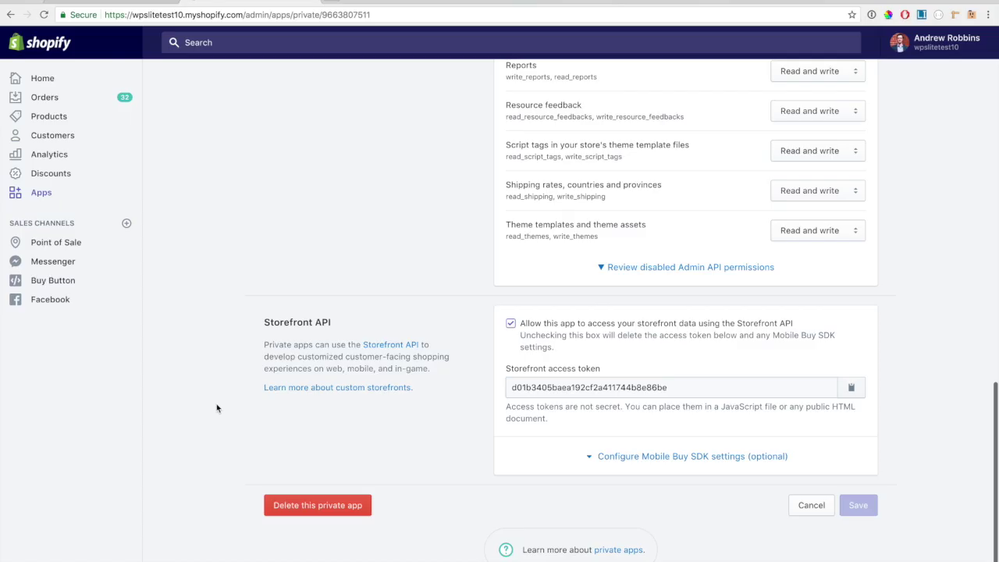
click(243, 14)
click(242, 15)
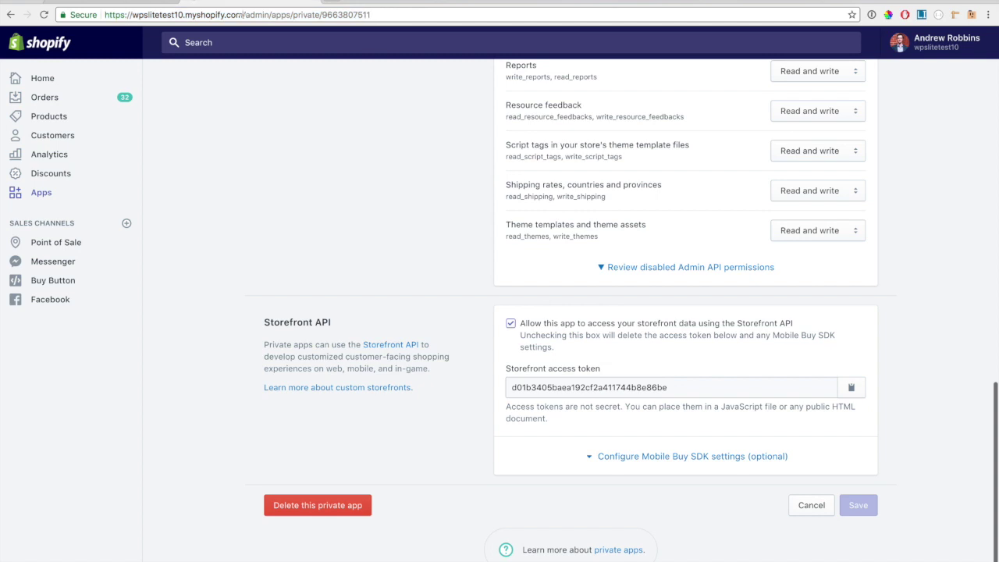
drag(243, 15, 131, 14)
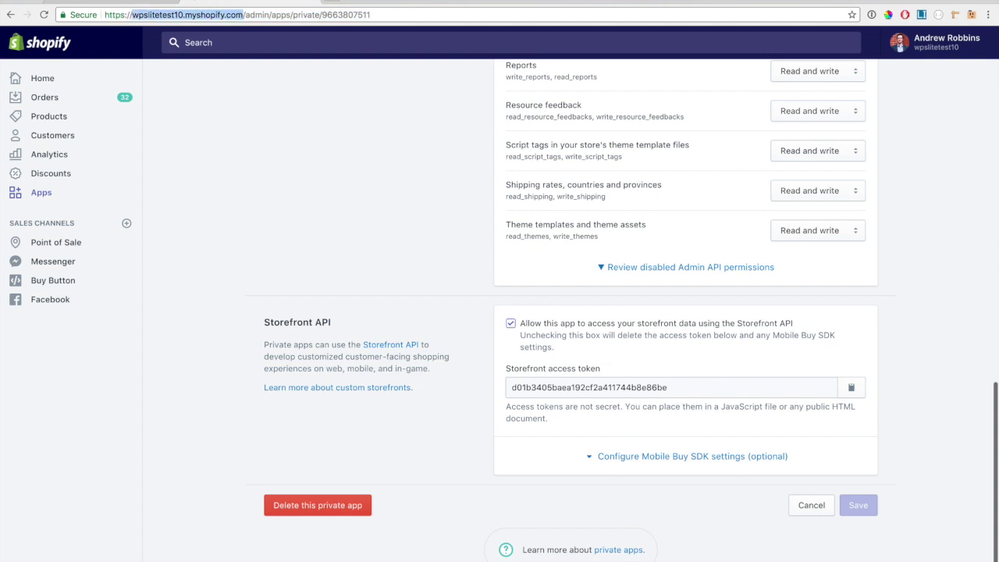
double_click(156, 15)
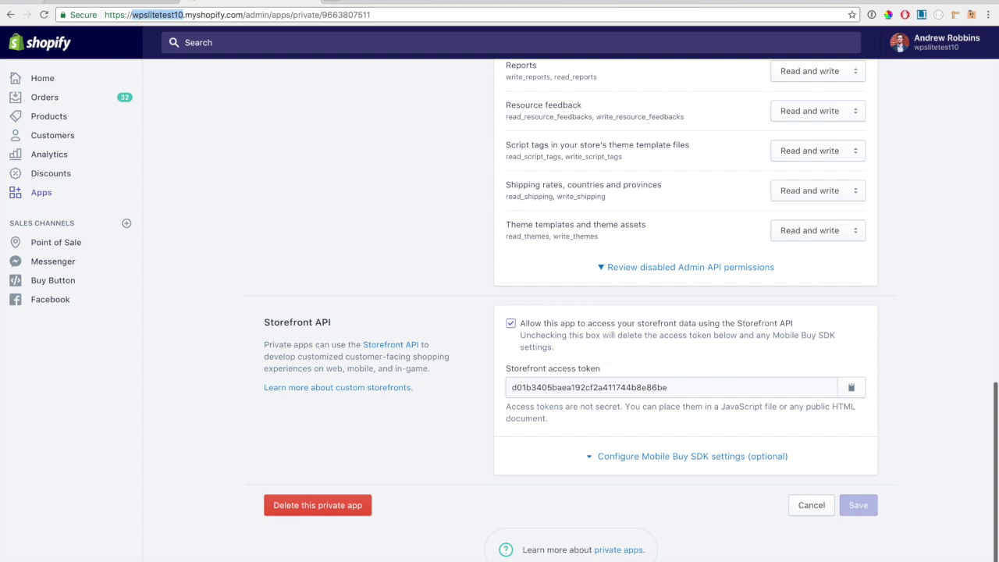
click(184, 14)
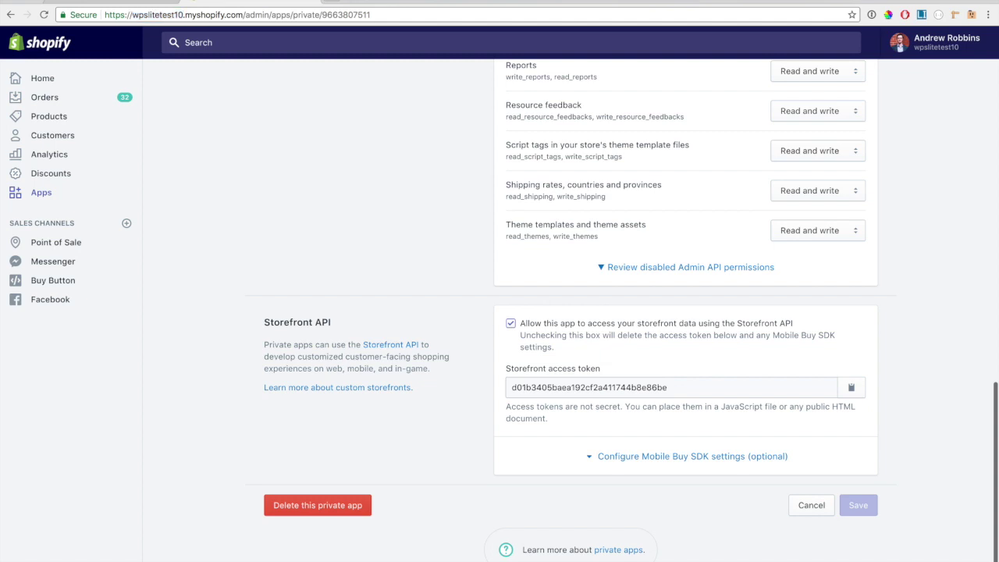
drag(184, 15, 243, 15)
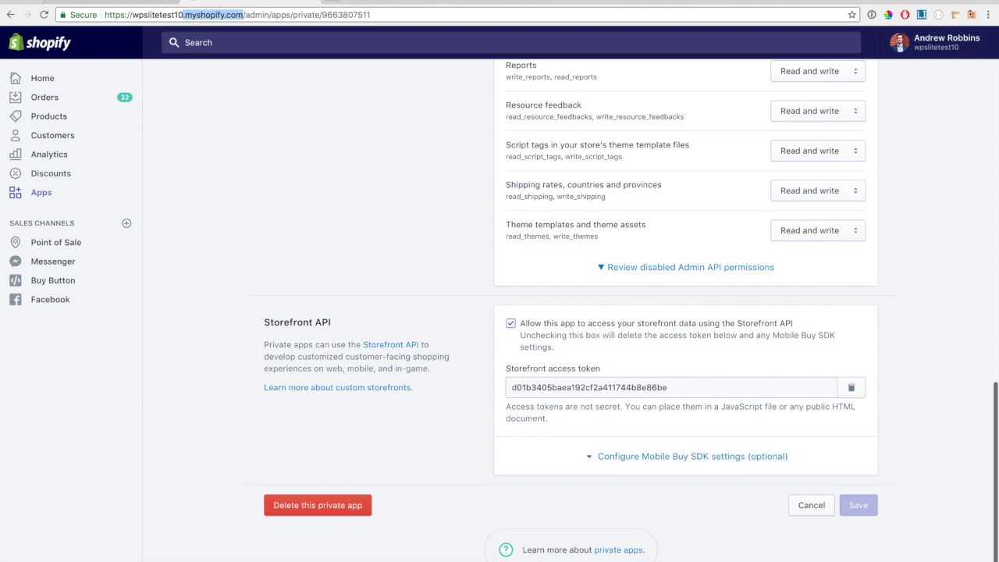
drag(242, 15, 131, 14)
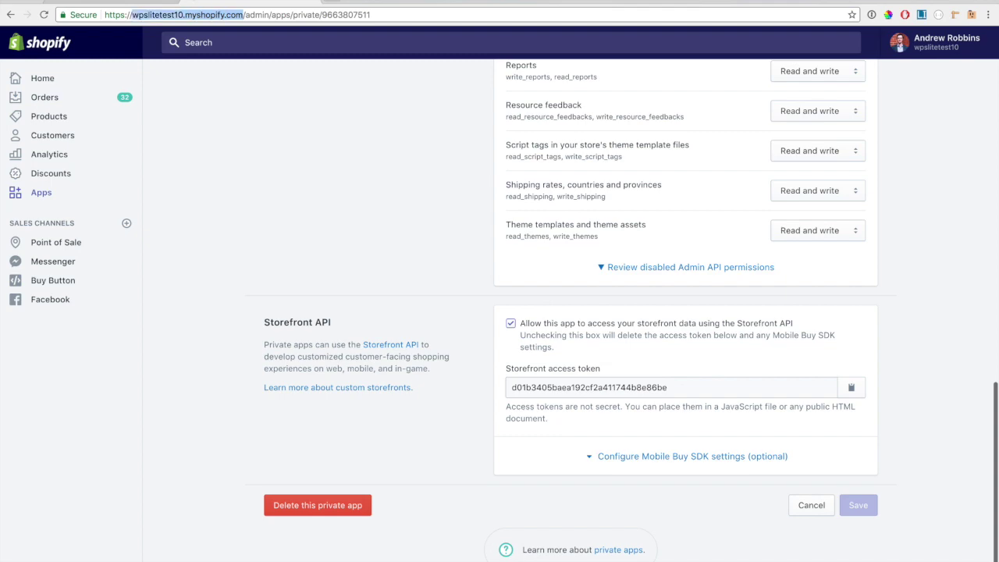
key(ctrl+Tab)
click(216, 406)
key(ctrl+v)
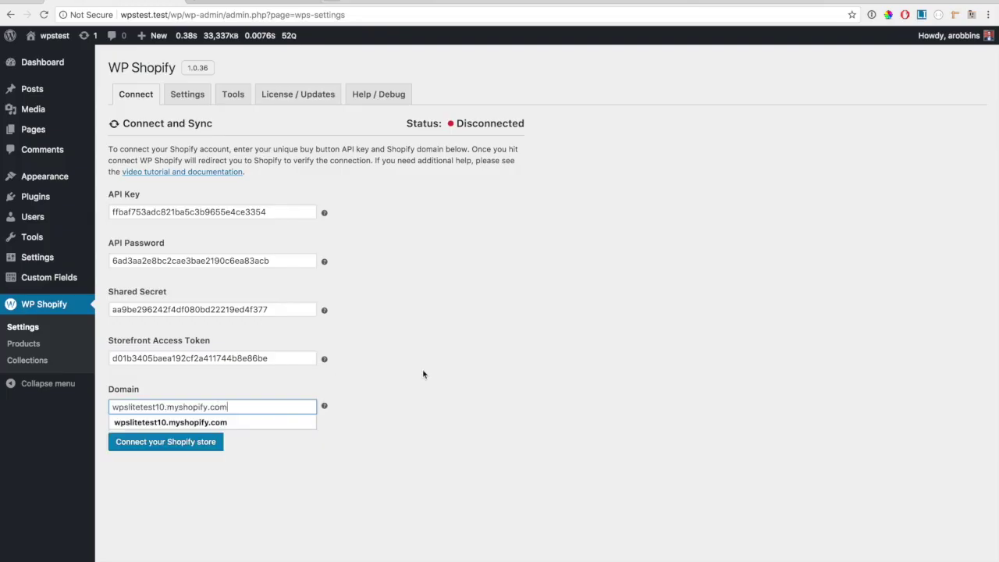
Connect the Shopify store to WP Shopify and dismiss the sync dialog once syncing has finished.
click(156, 443)
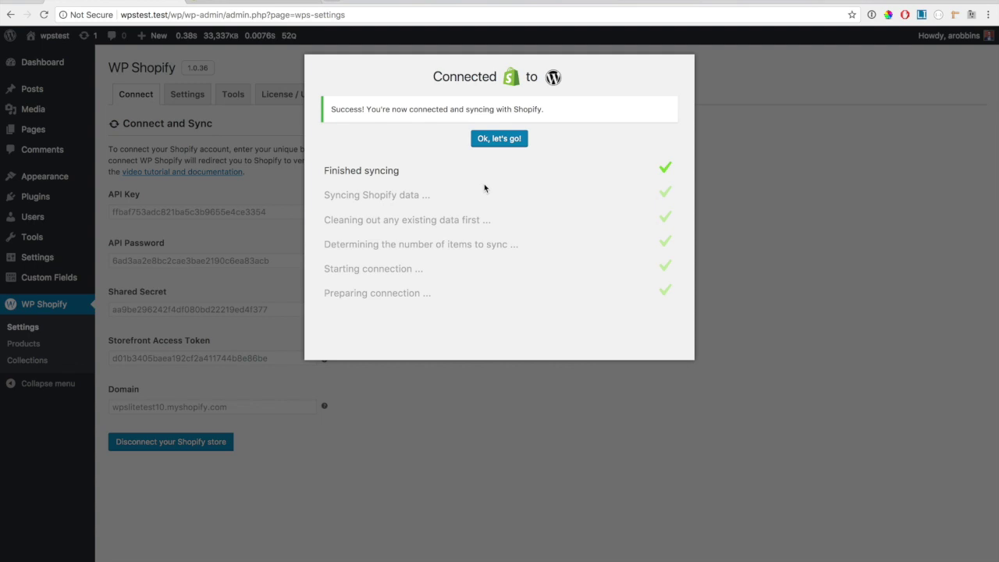
click(498, 139)
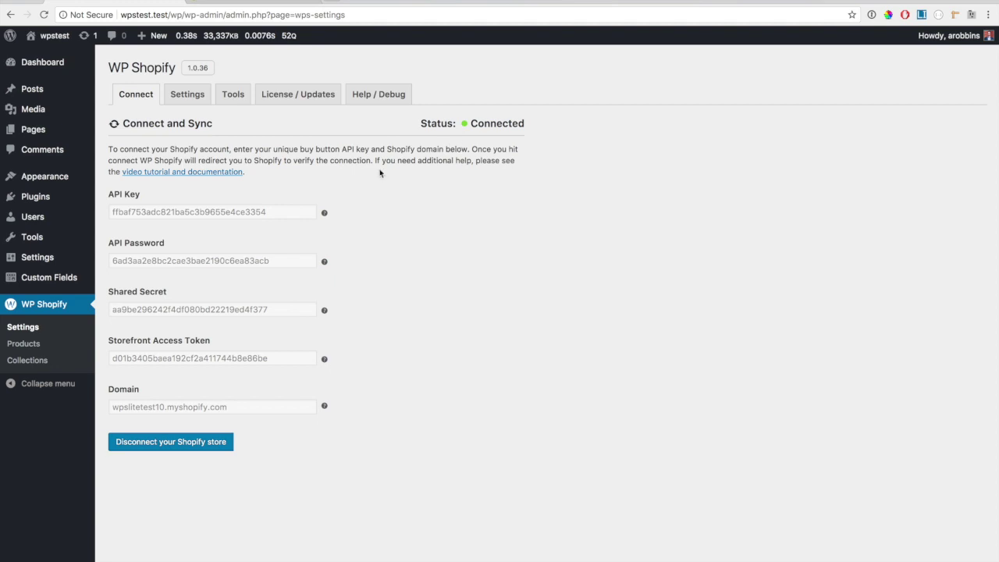
Look through the synced WP Shopify products and open the product Mediocre Plastic Clock.
click(27, 350)
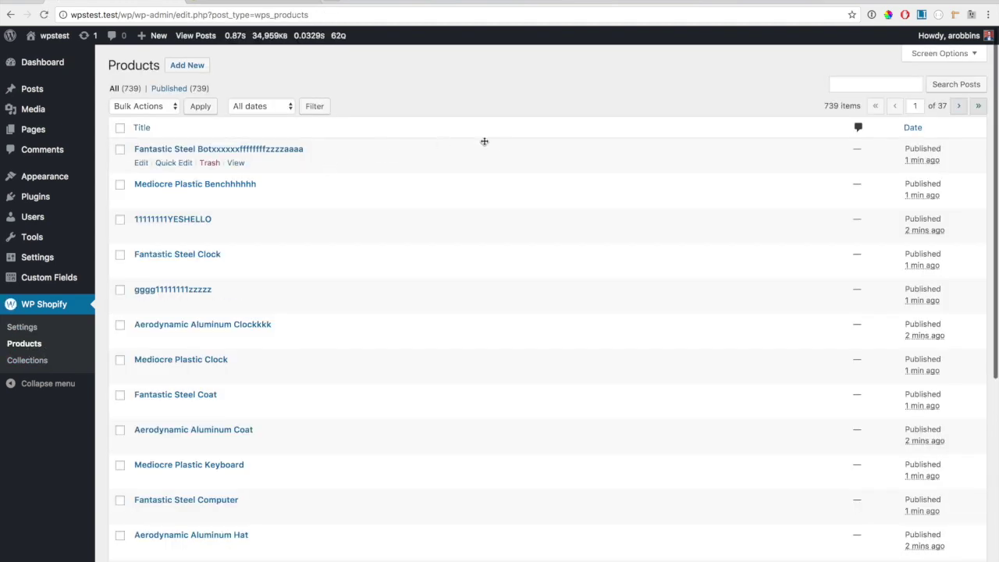
scroll(495, 145, down, 5)
mouse_move(494, 145)
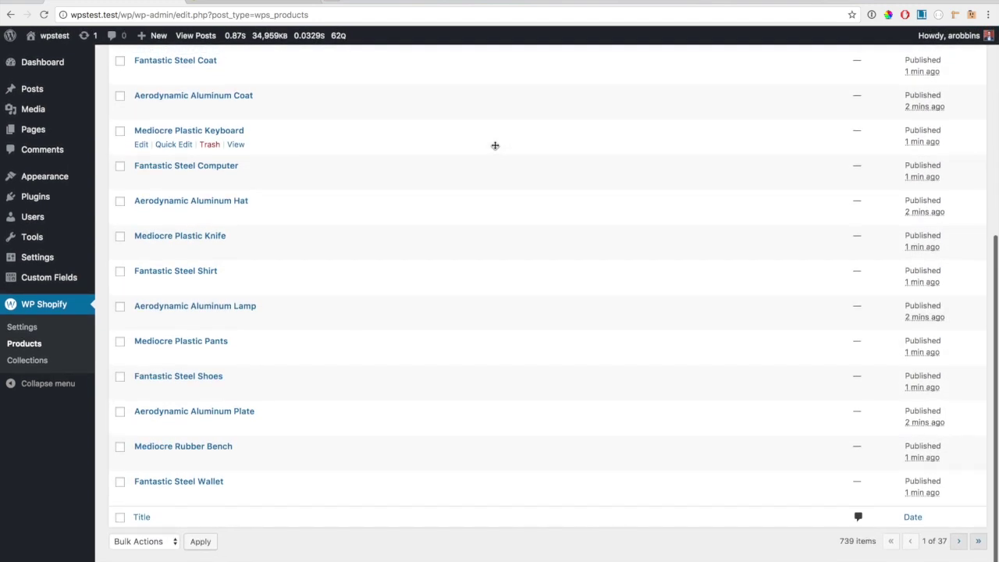
scroll(495, 146, up, 5)
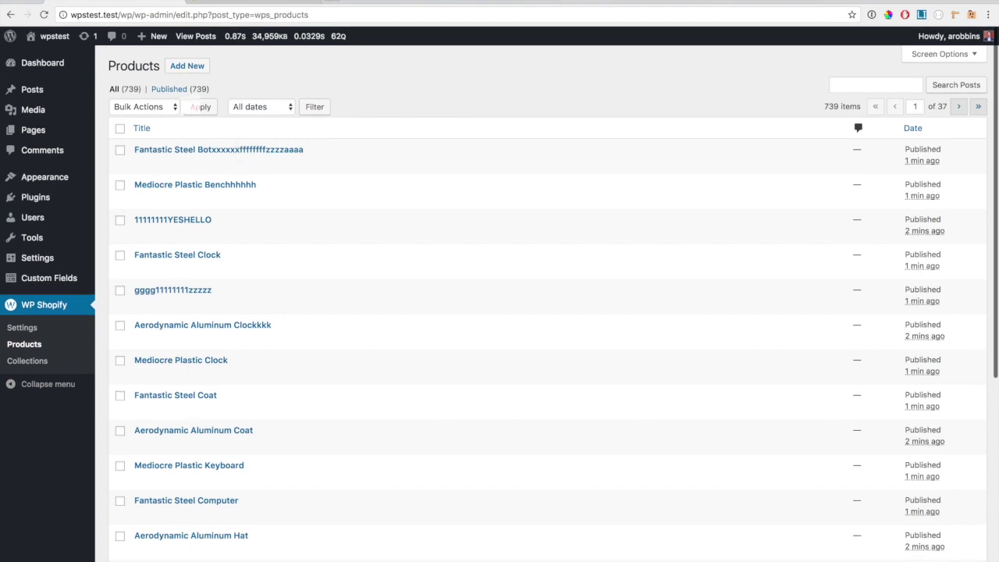
scroll(489, 337, down, 2)
mouse_move(241, 310)
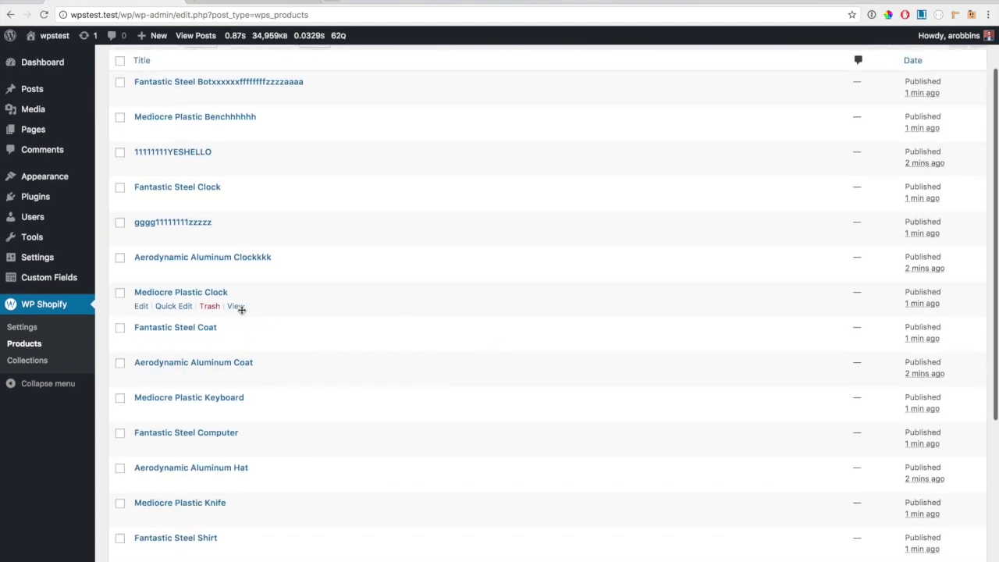
click(178, 295)
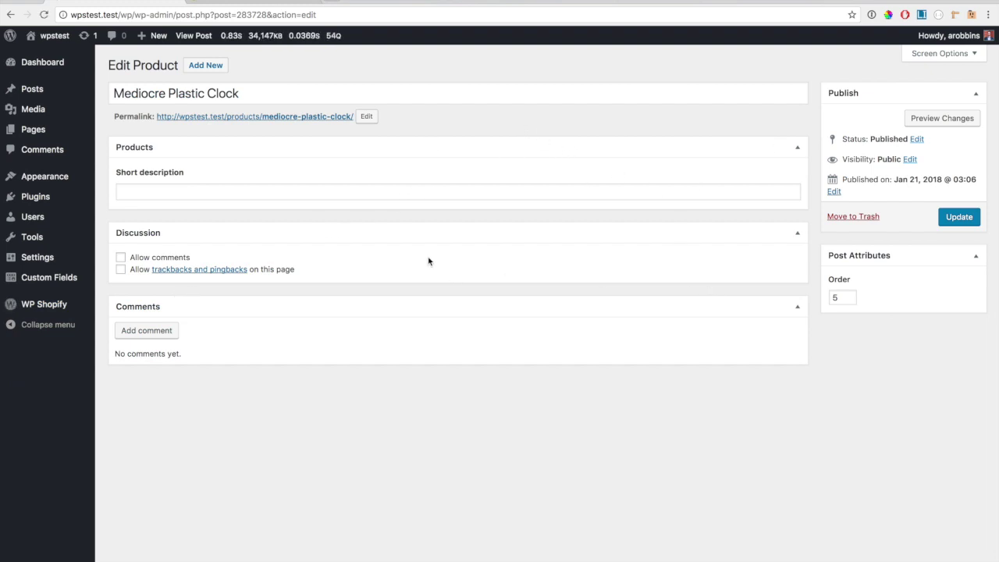
Look through the synced WP Shopify collections and return to the plugin's connection settings.
mouse_move(64, 304)
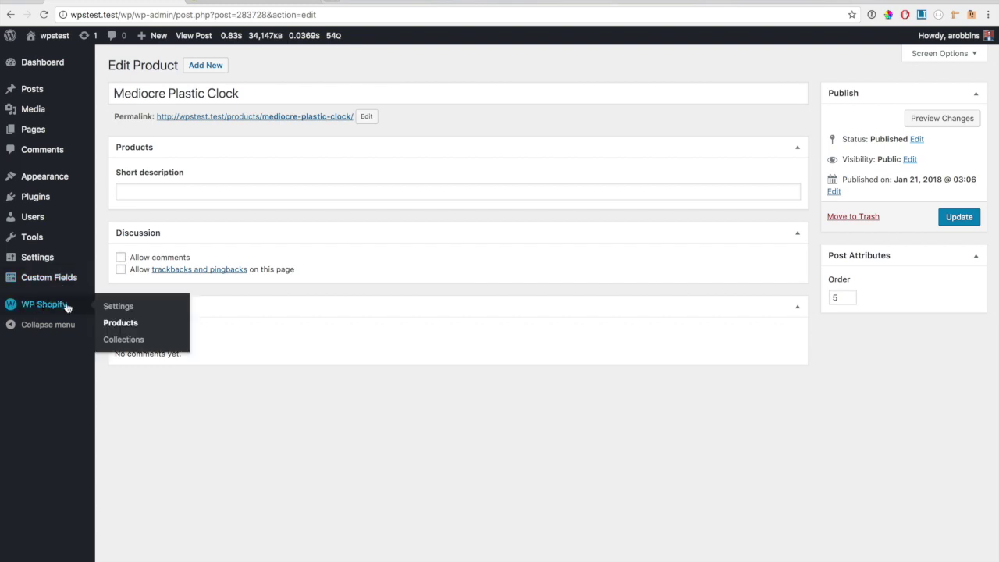
click(130, 341)
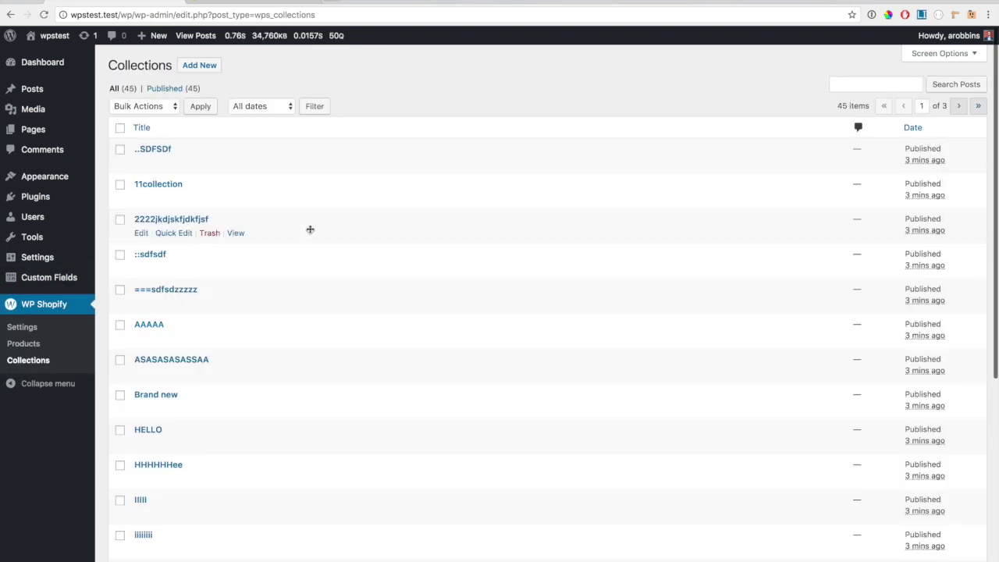
scroll(327, 221, down, 5)
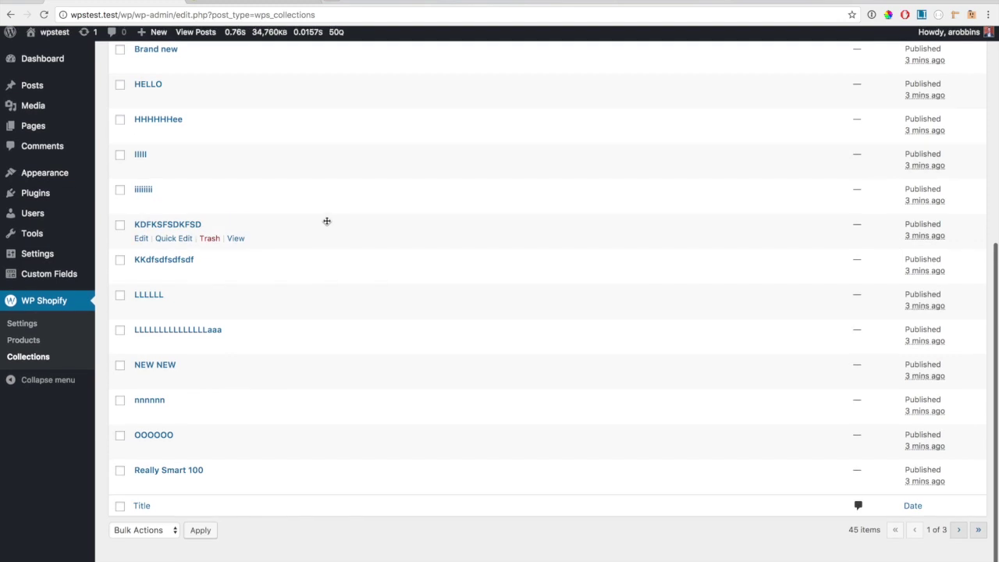
scroll(327, 221, up, 5)
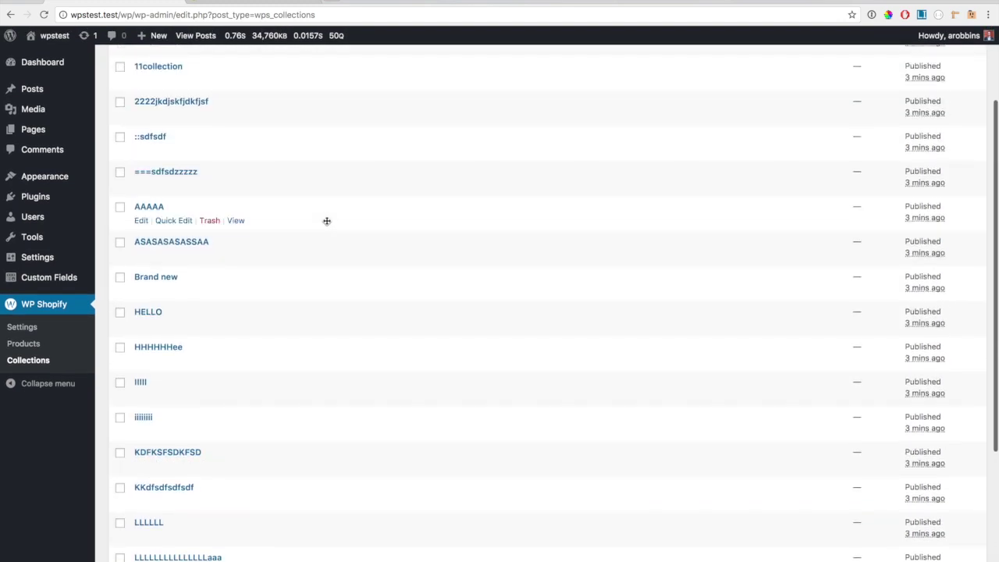
click(32, 330)
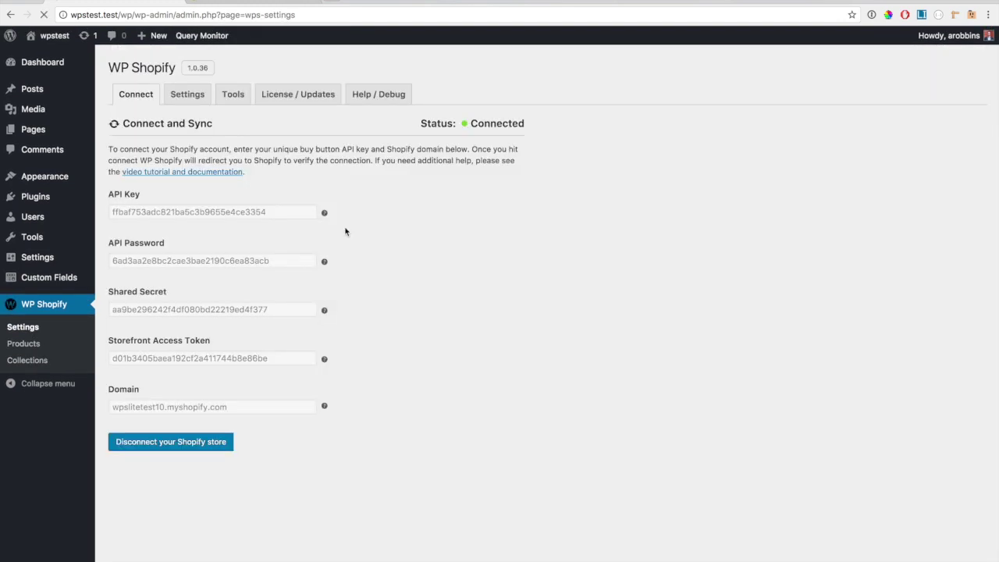